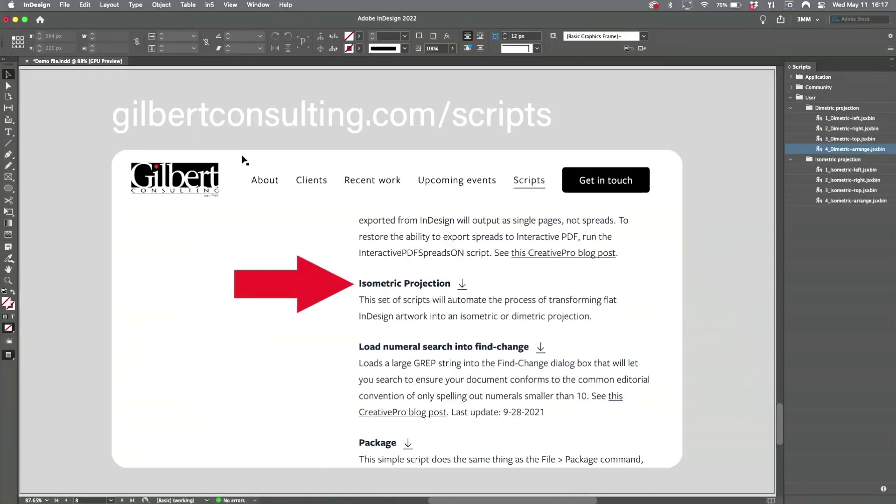
Step: Go to the HOW-TO page and select all three cube grids
{"action": "key", "text": "shift+Page_Up"}
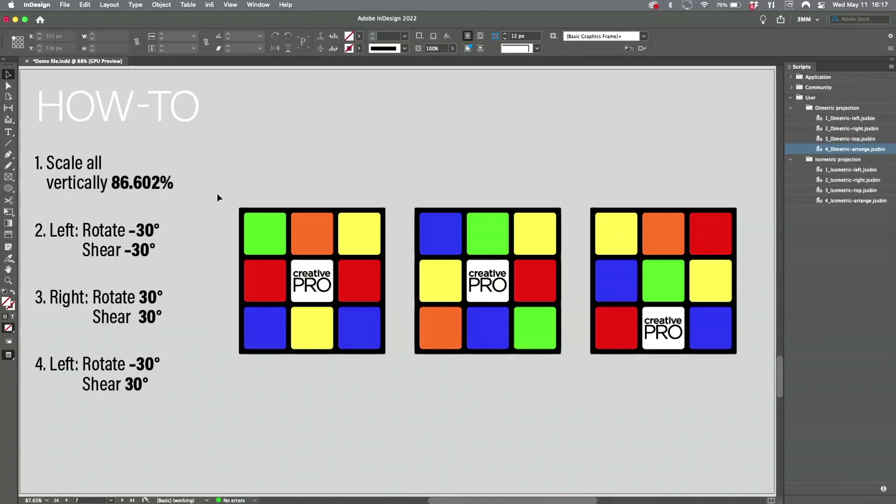
{"action": "left_click_drag", "start_coordinate": [223, 197], "coordinate": [397, 395]}
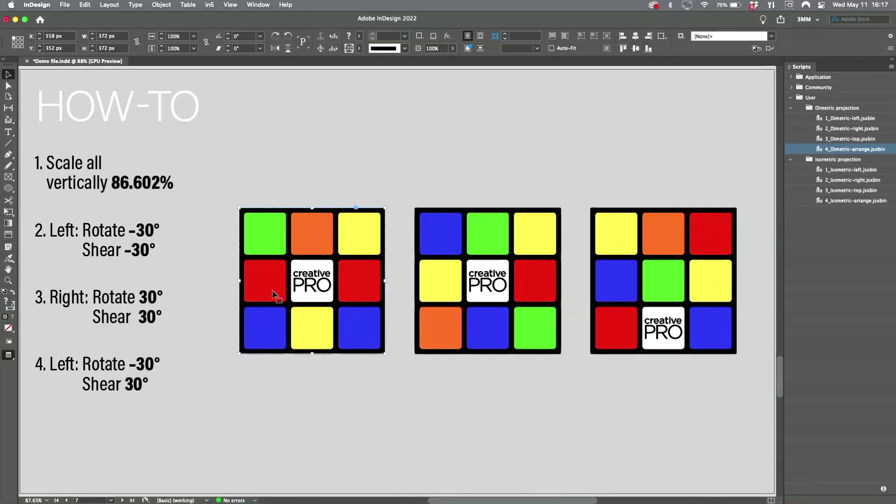
{"action": "left_click_drag", "start_coordinate": [219, 183], "coordinate": [744, 379]}
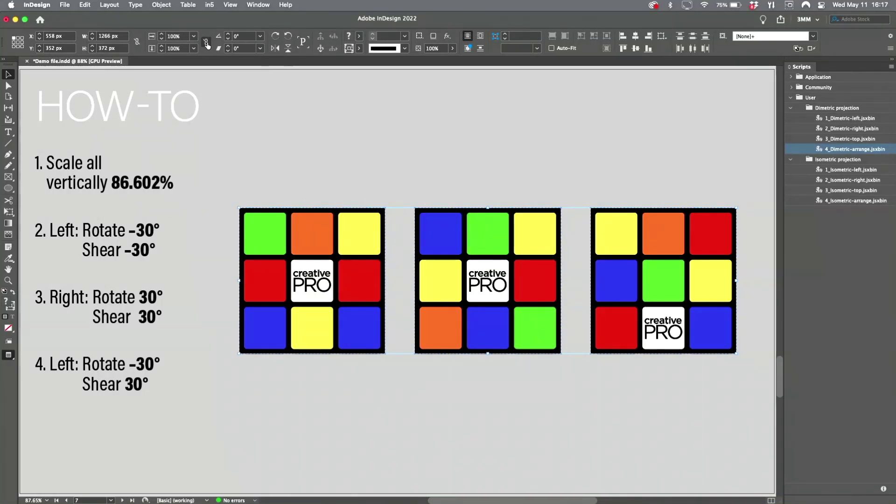
Step: Scale the selected grids vertically to 86.602%
{"action": "left_click", "coordinate": [177, 49]}
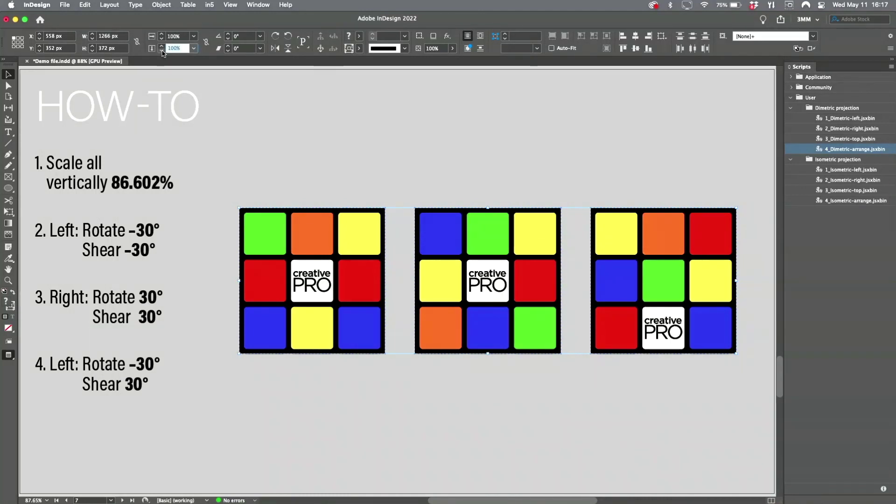
{"action": "key", "text": "BackSpace"}
{"action": "type", "text": "86.602"}
{"action": "key", "text": "BackSpace"}
{"action": "key", "text": "BackSpace"}
{"action": "key", "text": "BackSpace"}
{"action": "key", "text": "BackSpace"}
{"action": "key", "text": "BackSpace"}
{"action": "key", "text": "BackSpace"}
{"action": "type", "text": "86"}
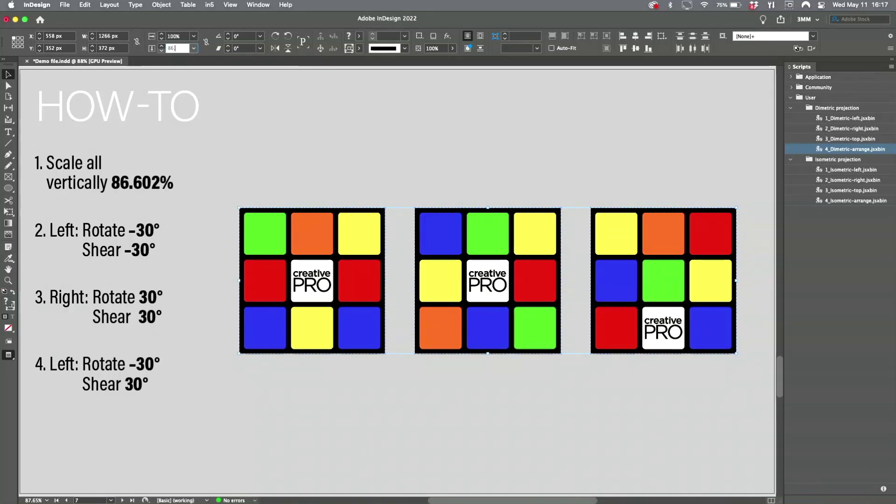
{"action": "type", "text": ".602"}
{"action": "key", "text": "Return"}
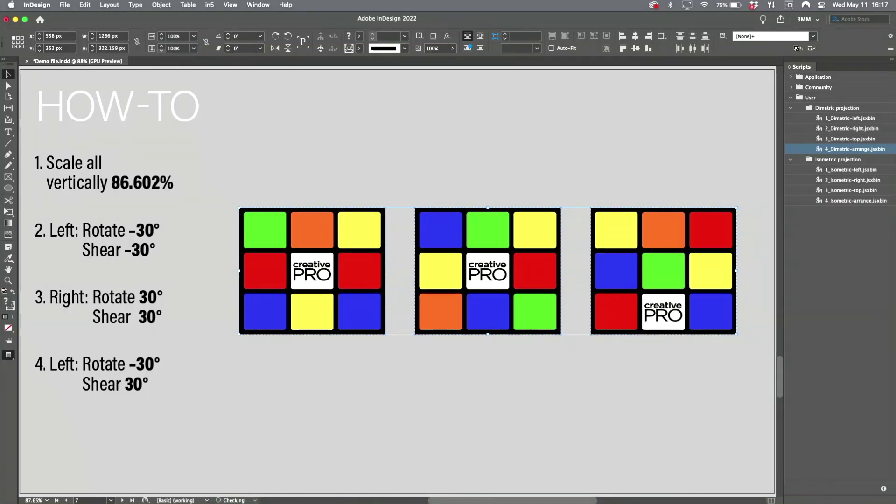
Step: Rotate and shear the left grid by −30° to form the left side face
{"action": "left_click", "coordinate": [293, 140]}
{"action": "left_click_drag", "start_coordinate": [268, 165], "coordinate": [375, 364]}
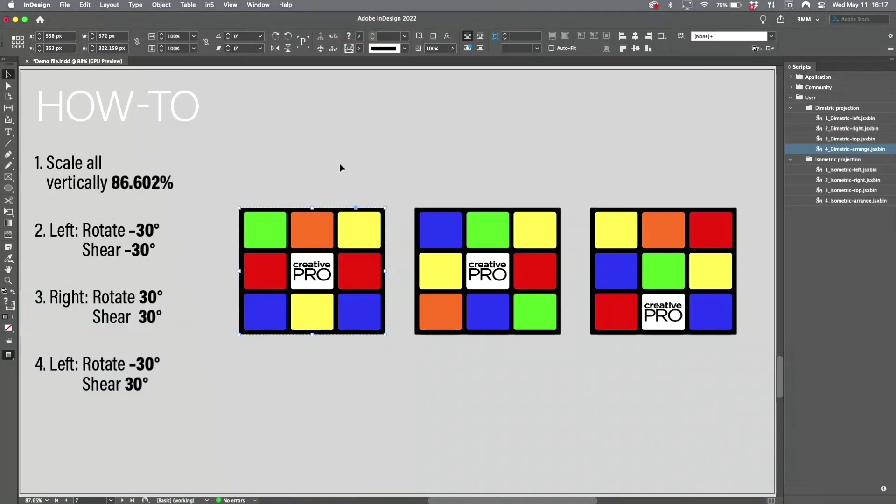
{"action": "left_click", "coordinate": [246, 37]}
{"action": "type", "text": "-3"}
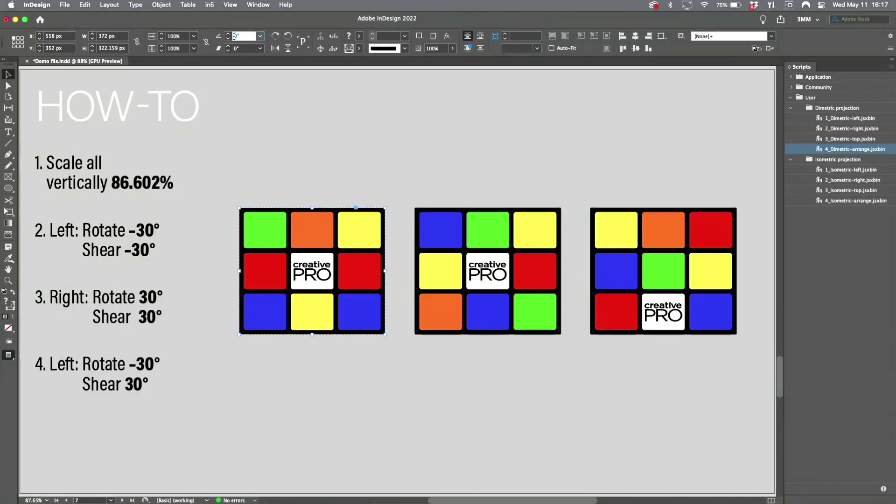
{"action": "type", "text": "0"}
{"action": "key", "text": "Tab"}
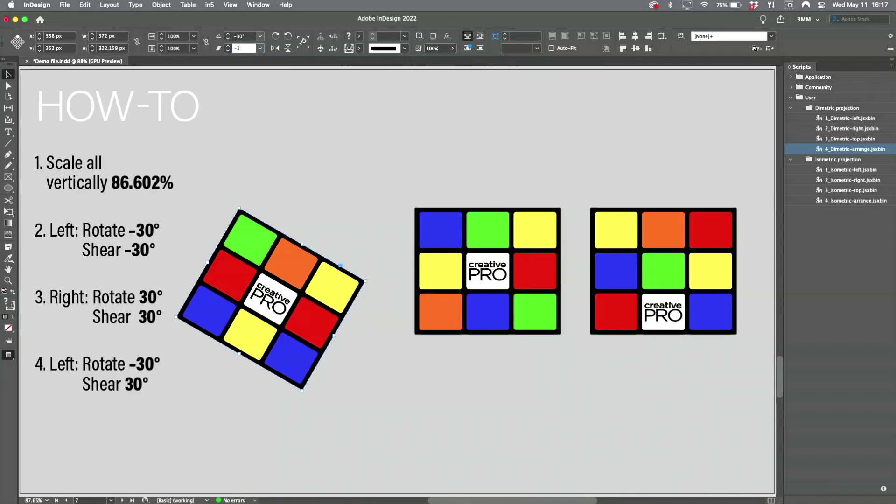
{"action": "type", "text": "-30"}
{"action": "key", "text": "Return"}
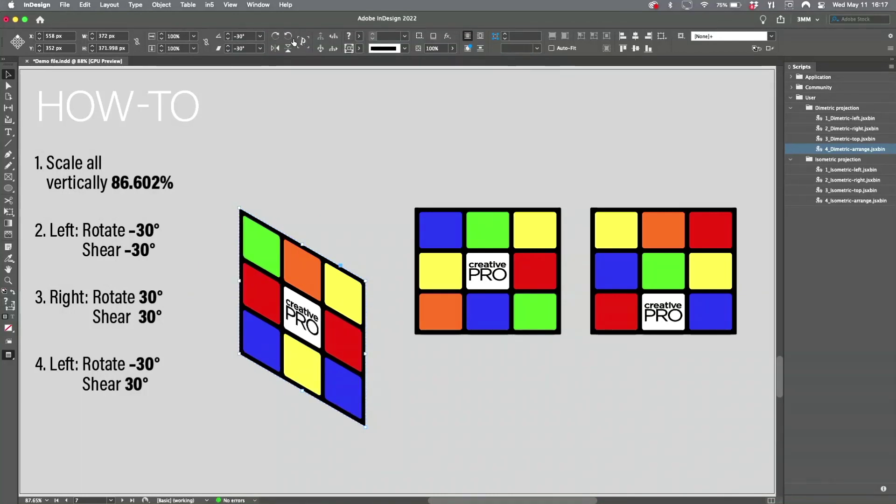
Step: Rotate and shear the middle grid by 30° to form the right side face
{"action": "left_click_drag", "start_coordinate": [405, 193], "coordinate": [571, 359]}
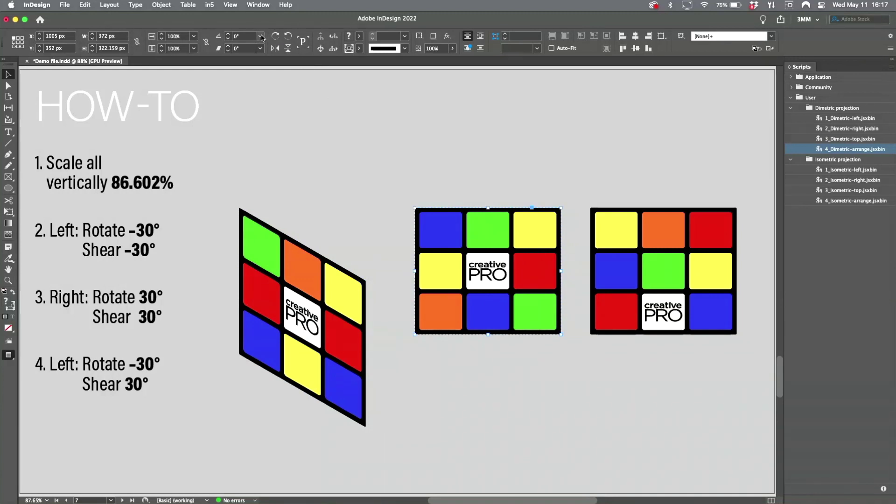
{"action": "left_click", "coordinate": [242, 36]}
{"action": "type", "text": "30"}
{"action": "key", "text": "Tab"}
{"action": "type", "text": "30"}
{"action": "key", "text": "Return"}
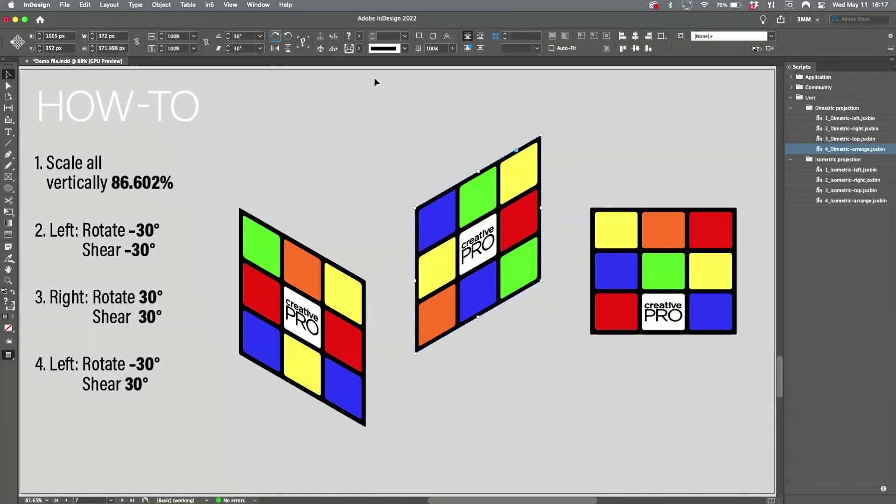
{"action": "left_click_drag", "start_coordinate": [561, 184], "coordinate": [747, 366]}
Step: Give the right grid −30° rotation and 30° shear to make the top face
{"action": "left_click", "coordinate": [243, 36]}
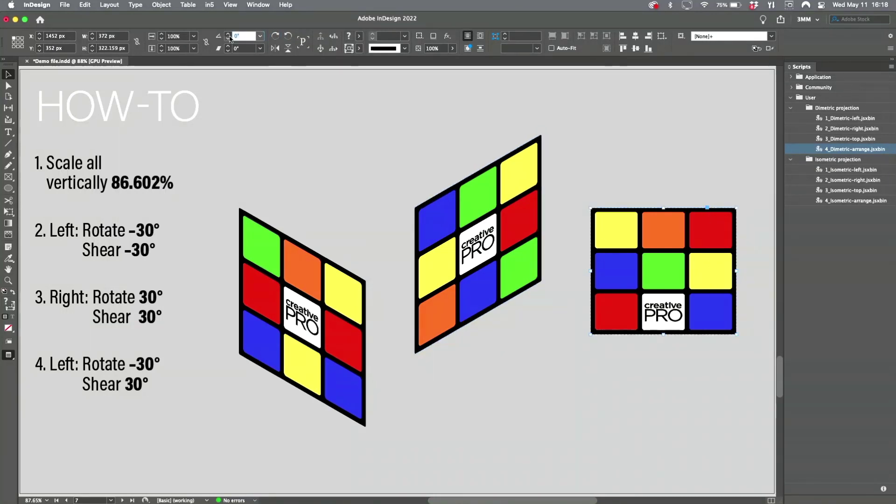
{"action": "type", "text": "-30"}
{"action": "key", "text": "Tab"}
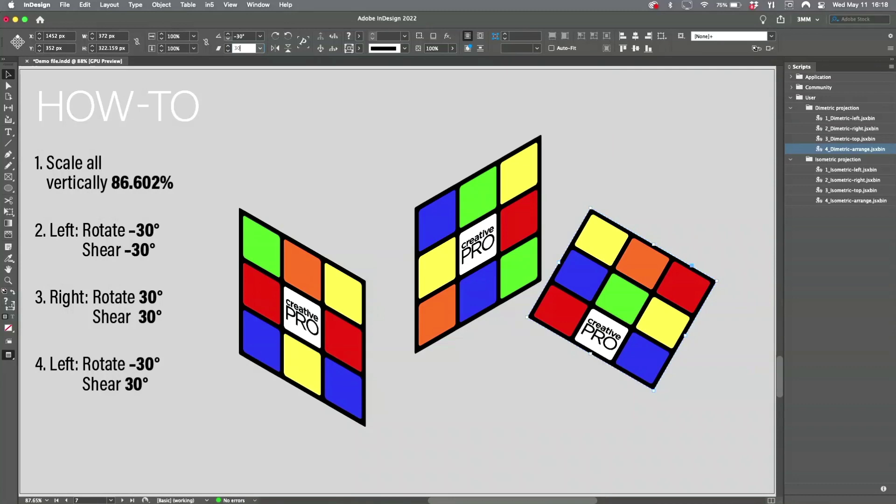
{"action": "type", "text": "30"}
{"action": "key", "text": "Return"}
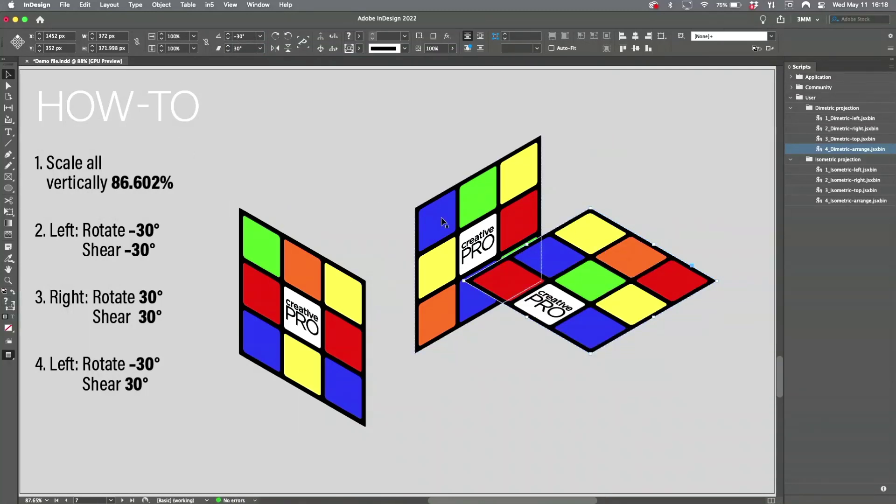
Step: Move the right face and top face against the left face to assemble the cube
{"action": "left_click", "coordinate": [439, 219]}
{"action": "right_click", "coordinate": [440, 223]}
{"action": "left_click", "coordinate": [405, 309]}
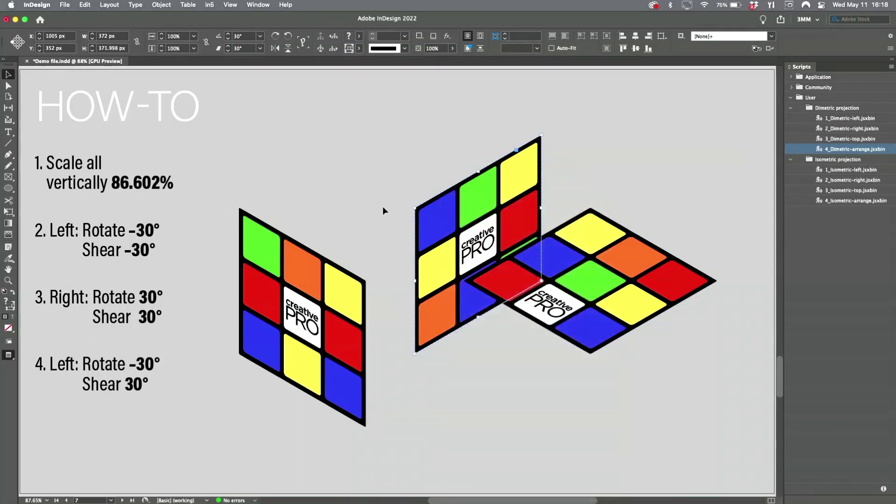
{"action": "left_click_drag", "start_coordinate": [426, 215], "coordinate": [376, 288]}
{"action": "left_click_drag", "start_coordinate": [518, 252], "coordinate": [313, 185]}
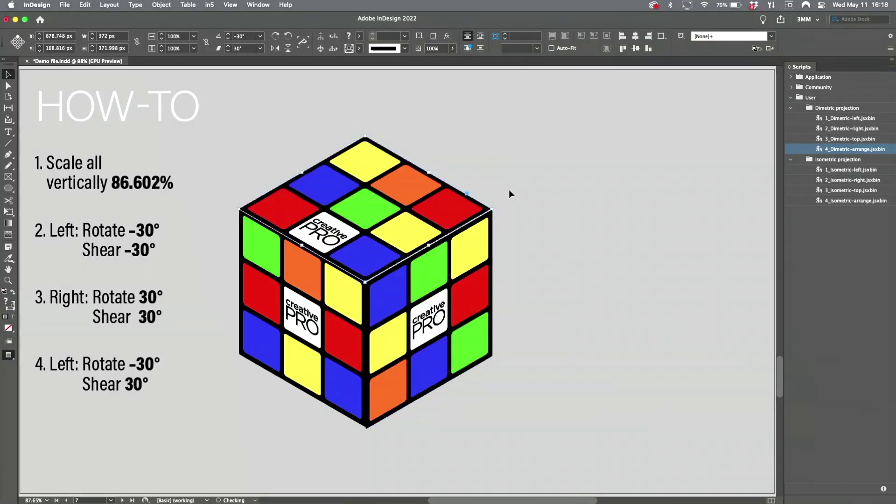
{"action": "left_click", "coordinate": [589, 197]}
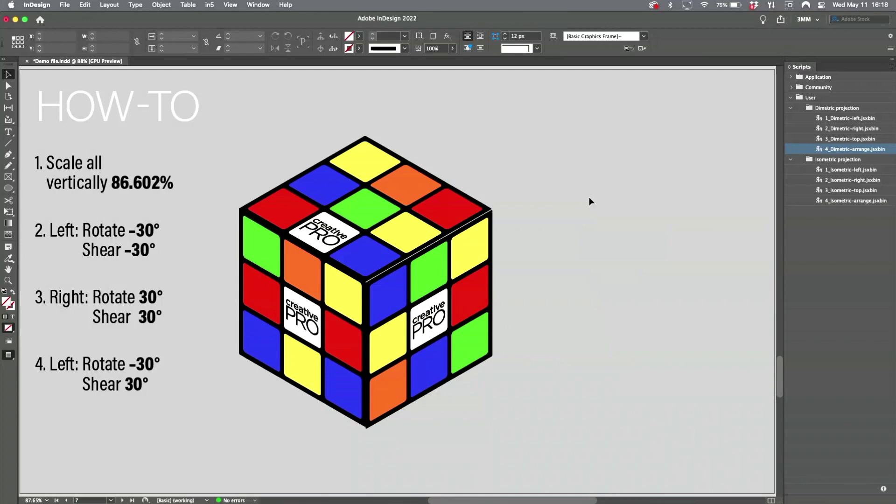
Step: Move two pages ahead to the cereal box layout and select all the cereal front artwork
{"action": "key", "text": "Page_Down"}
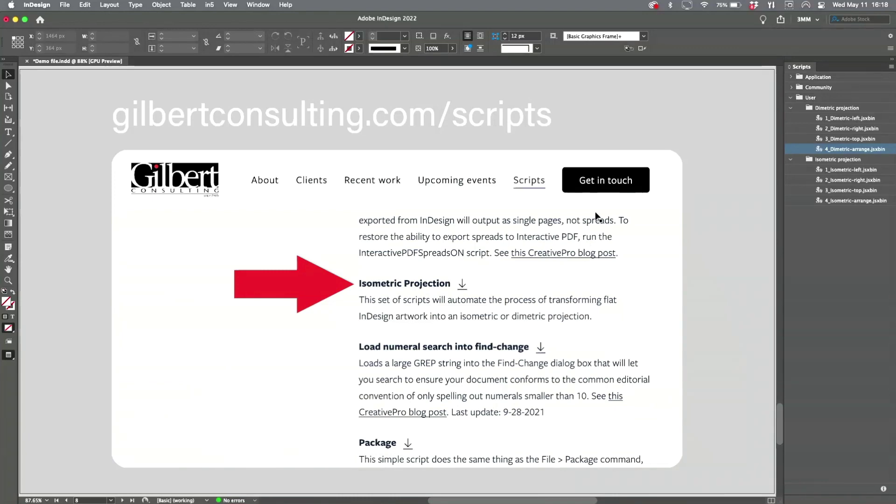
{"action": "key", "text": "Page_Down"}
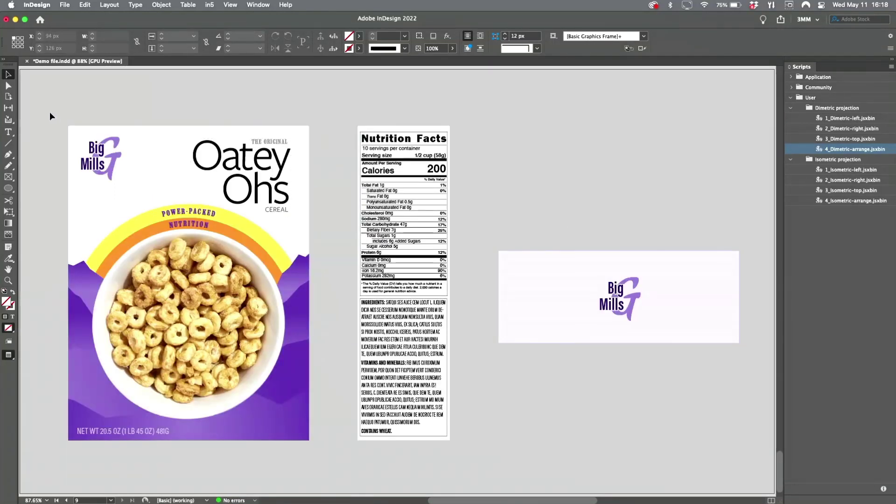
{"action": "left_click_drag", "start_coordinate": [50, 112], "coordinate": [318, 453]}
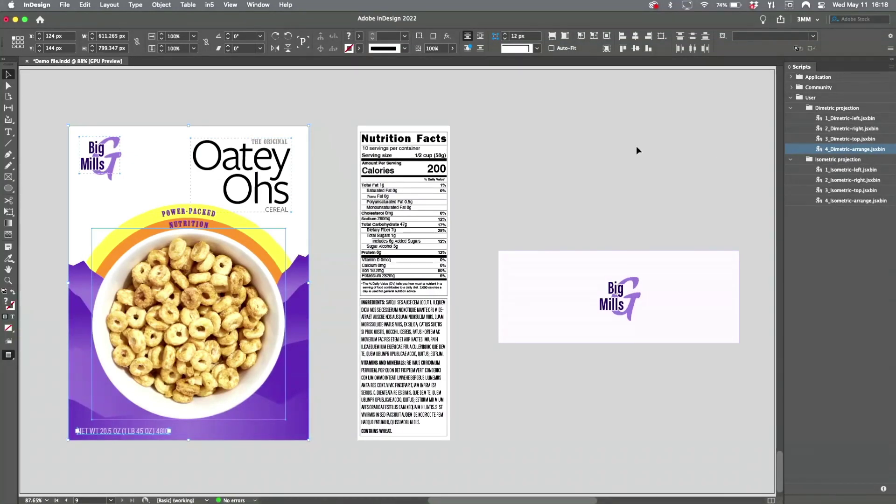
{"action": "left_click_drag", "start_coordinate": [65, 107], "coordinate": [333, 467]}
Step: Run the Dimetric left, right and top scripts on the front, nutrition label and logo panels
{"action": "double_click", "coordinate": [849, 118]}
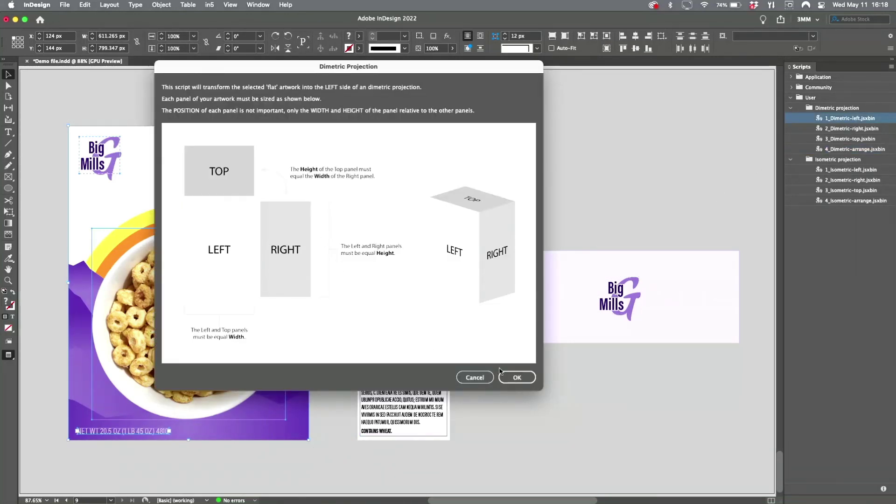
{"action": "left_click", "coordinate": [526, 382]}
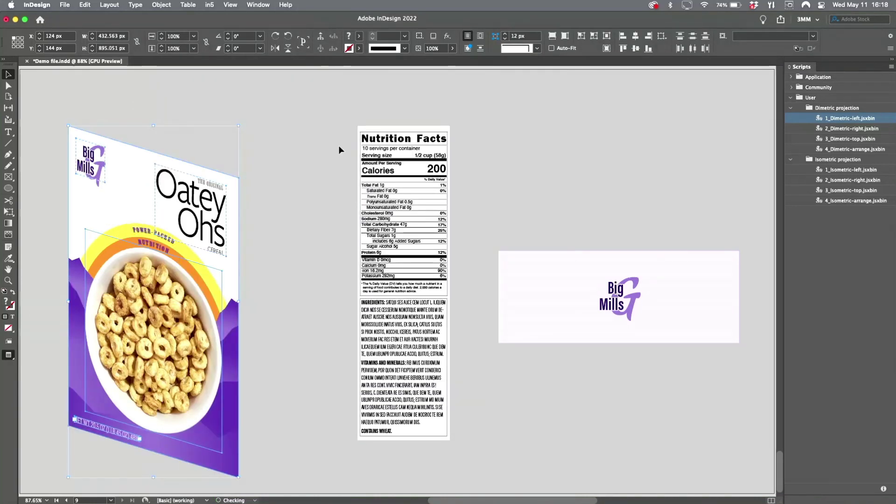
{"action": "left_click_drag", "start_coordinate": [445, 365], "coordinate": [482, 476]}
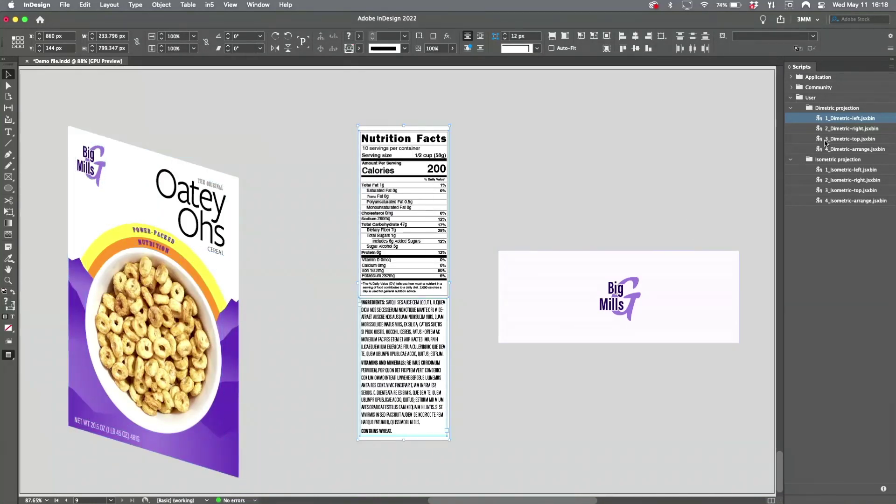
{"action": "double_click", "coordinate": [844, 130]}
{"action": "left_click_drag", "start_coordinate": [485, 216], "coordinate": [756, 366]}
{"action": "double_click", "coordinate": [852, 139]}
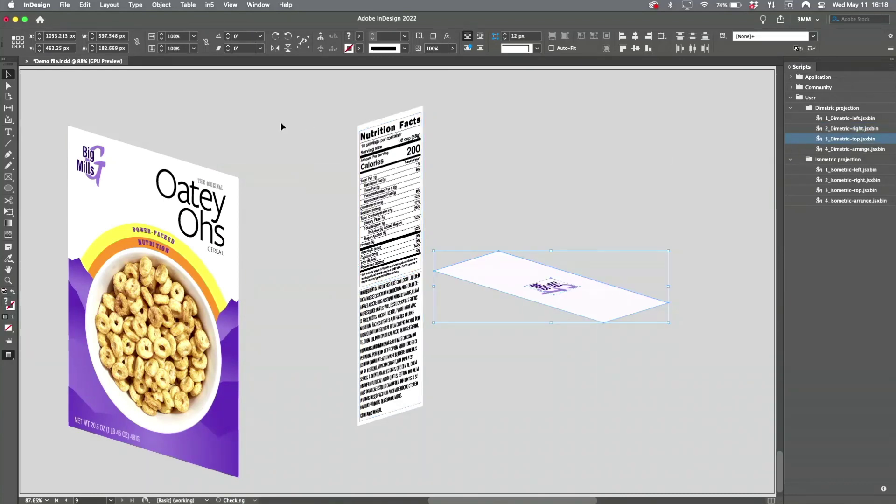
Step: Run 4_Dimetric-arrange on all three panels and centre the assembled box on the page
{"action": "left_click_drag", "start_coordinate": [177, 112], "coordinate": [602, 344]}
{"action": "double_click", "coordinate": [854, 149]}
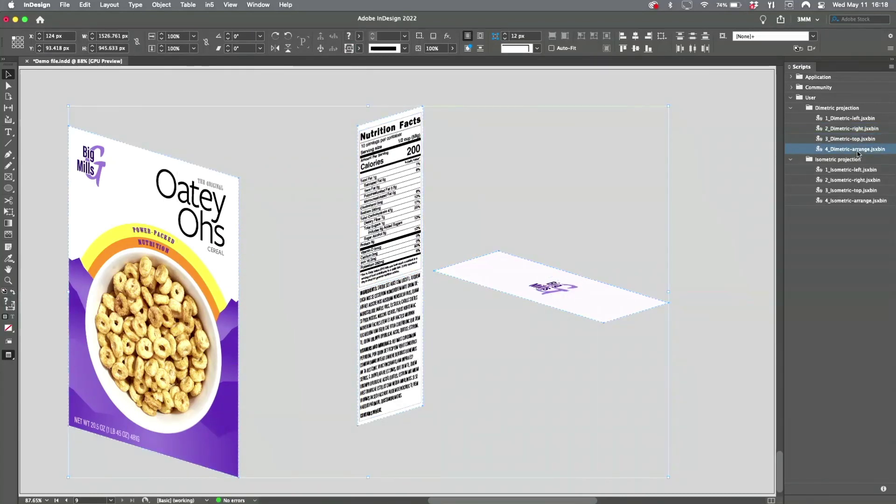
{"action": "left_click_drag", "start_coordinate": [196, 148], "coordinate": [498, 196]}
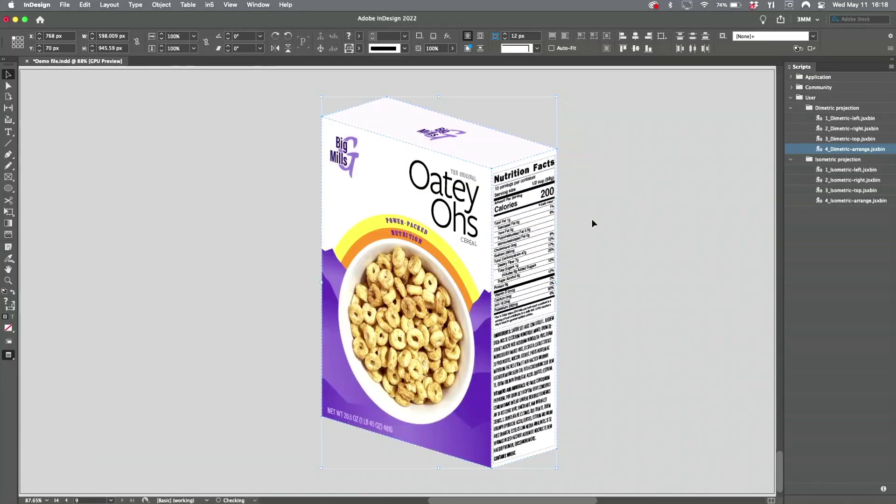
{"action": "left_click", "coordinate": [592, 219]}
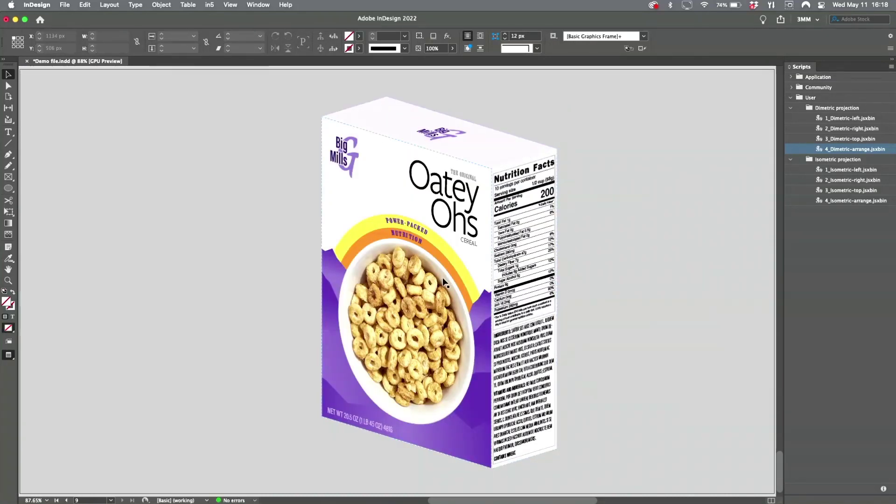
{"action": "key", "text": "super+space"}
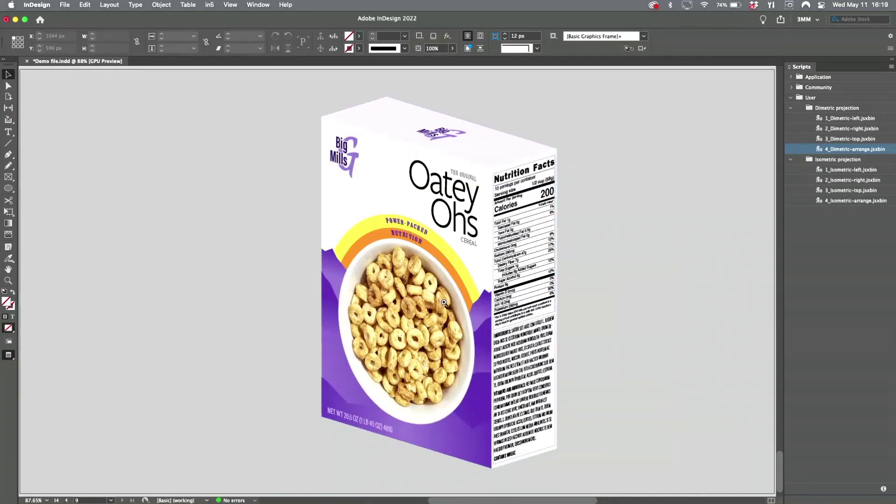
Step: Zoom in, retype a line of the ingredients text on the skewed side, then fit the page
{"action": "left_click_drag", "start_coordinate": [461, 302], "coordinate": [586, 446]}
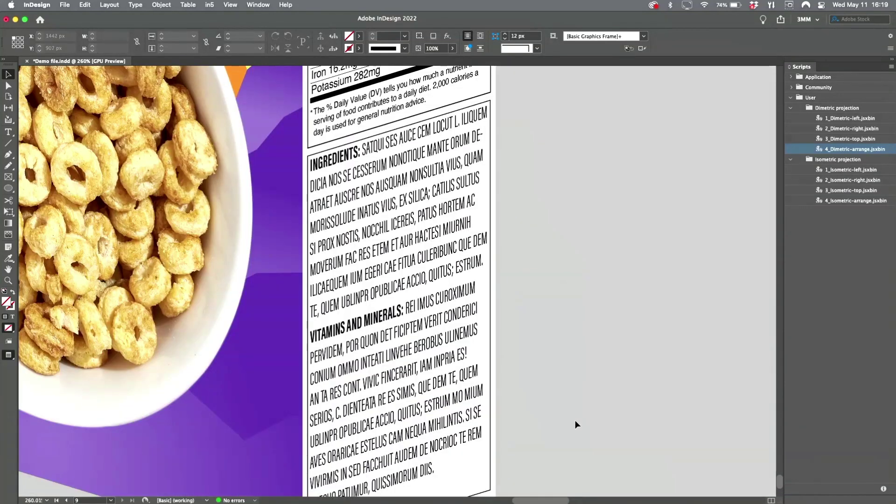
{"action": "left_click", "coordinate": [399, 192]}
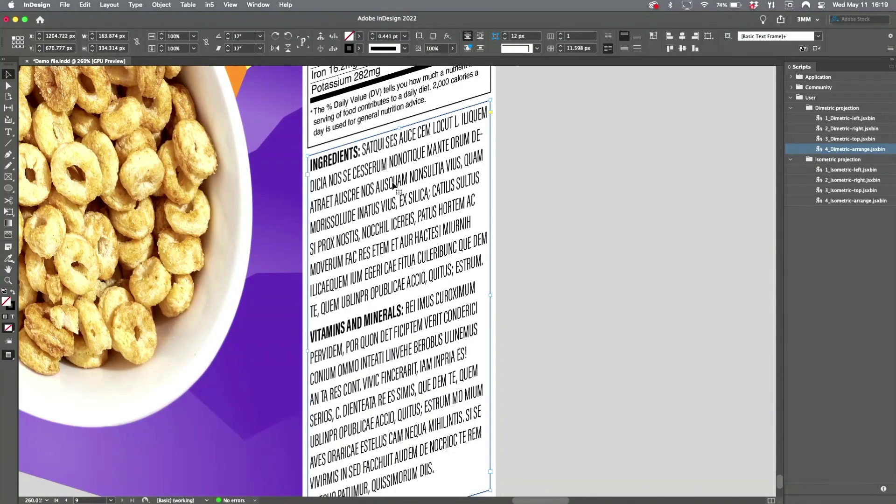
{"action": "triple_click", "coordinate": [399, 189]}
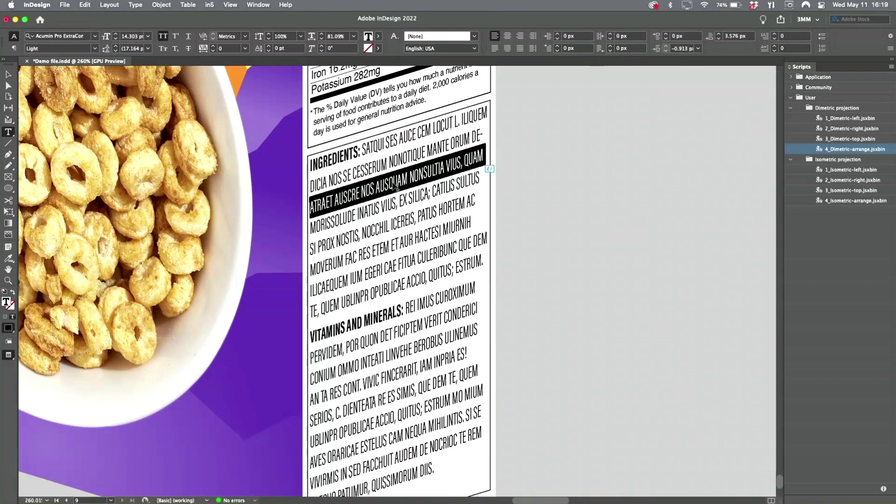
{"action": "type", "text": "djfkas fjkasdl fjaksdlfj askdl fjaksld fjkla"}
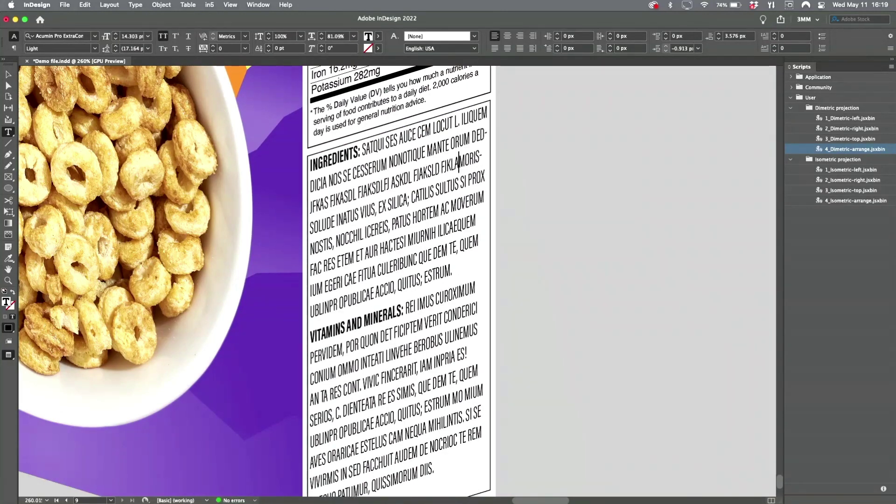
{"action": "key", "text": "super+0"}
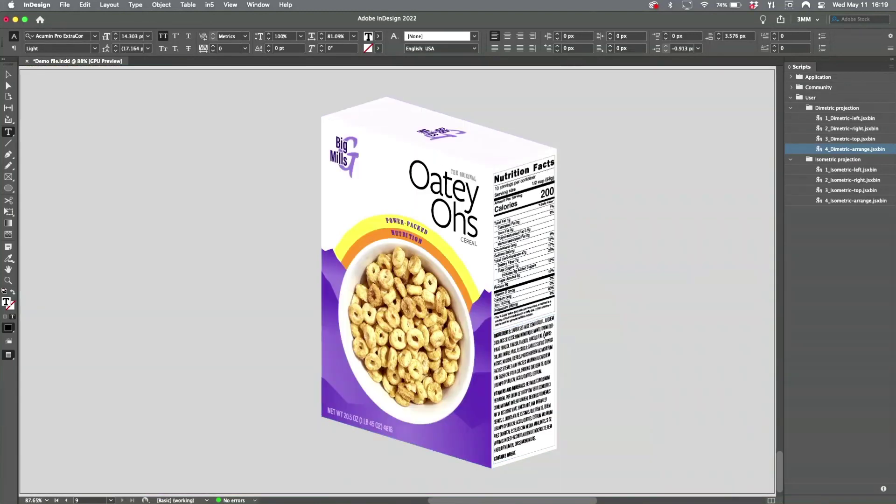